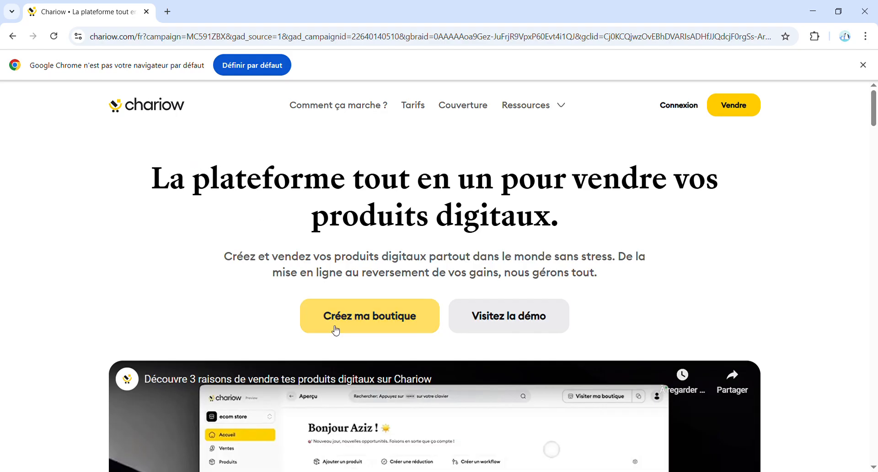
# Start creating a new store, choosing "Je suis débutant" as experience level and "Produits digitaux" as the product type.
pyautogui.click(364, 326)
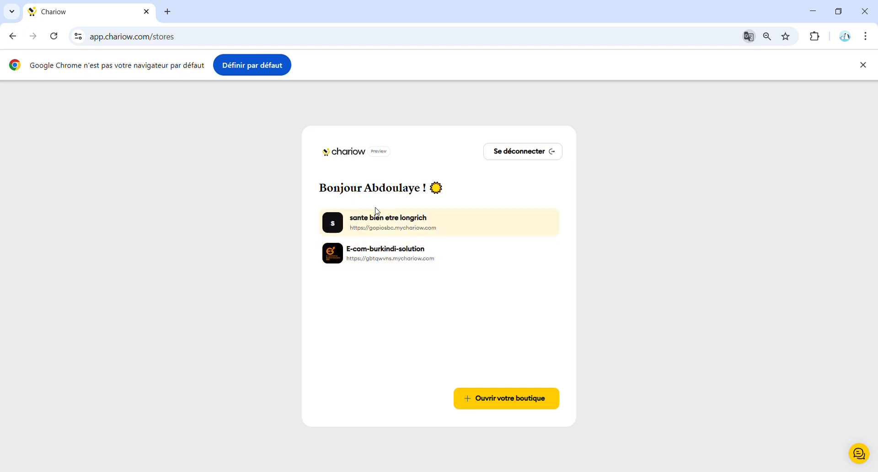
pyautogui.click(491, 402)
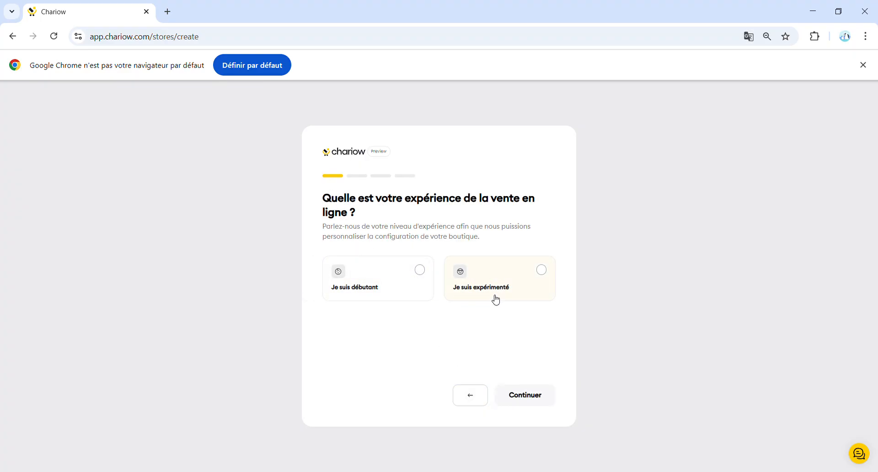
pyautogui.click(422, 269)
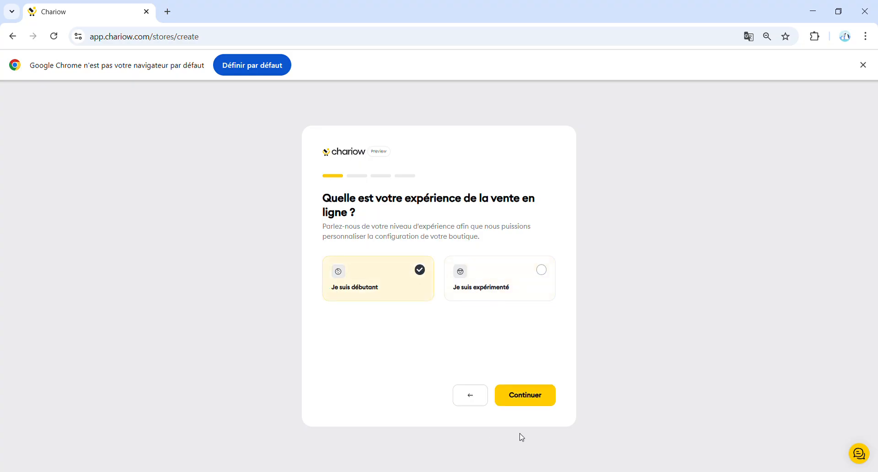
pyautogui.click(522, 395)
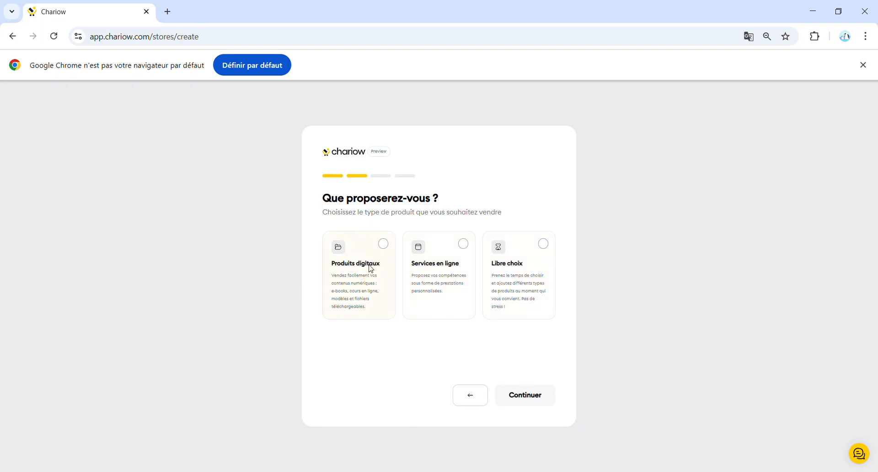
pyautogui.click(385, 247)
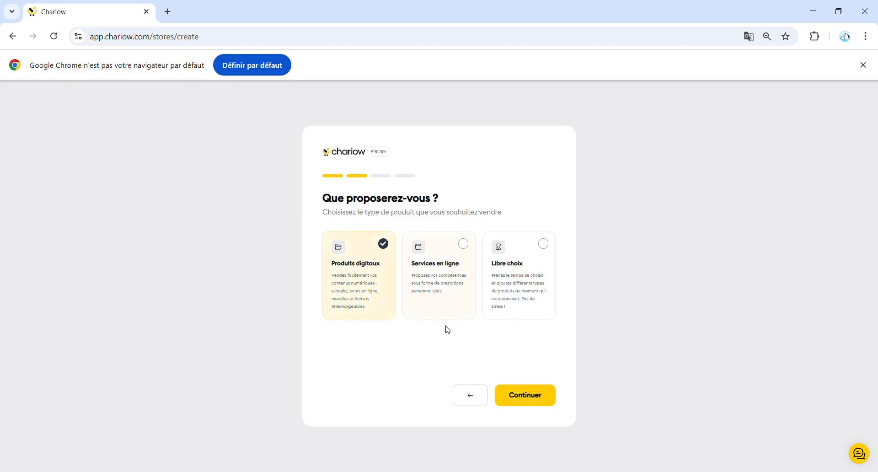
pyautogui.click(524, 396)
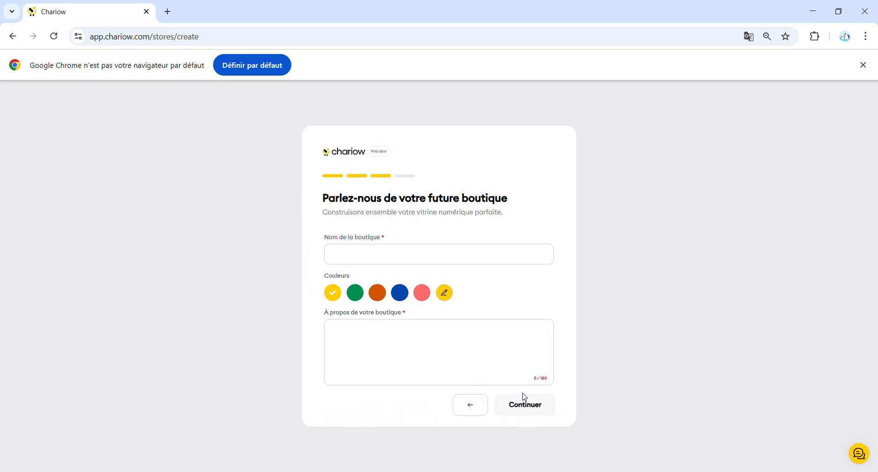
# Name the store CERVEAU BUSINESS, describe it as "VENTE EN LIGNE", and continue to the location settings.
pyautogui.click(396, 256)
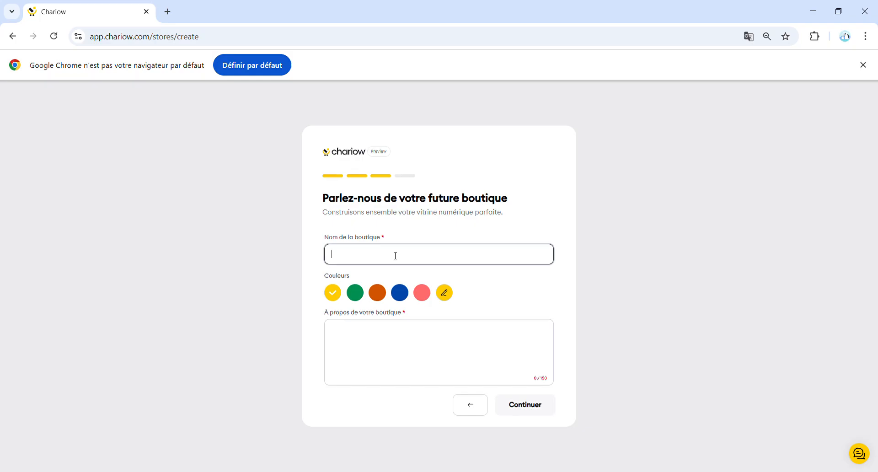
pyautogui.write('cERVEAU BUSIN')
pyautogui.press('BackSpace')
pyautogui.press('BackSpace')
pyautogui.write('SINESS')
pyautogui.click(378, 259)
pyautogui.press('BackSpace')
pyautogui.click(370, 341)
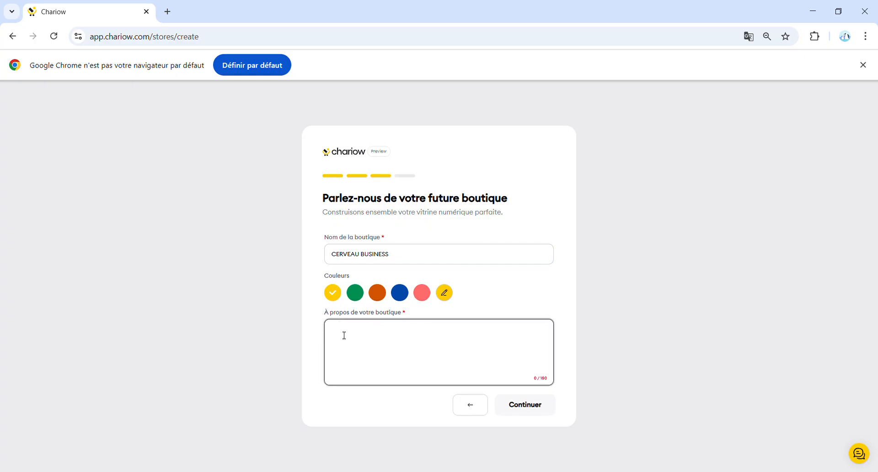
pyautogui.write('VENTE EN LIGNE')
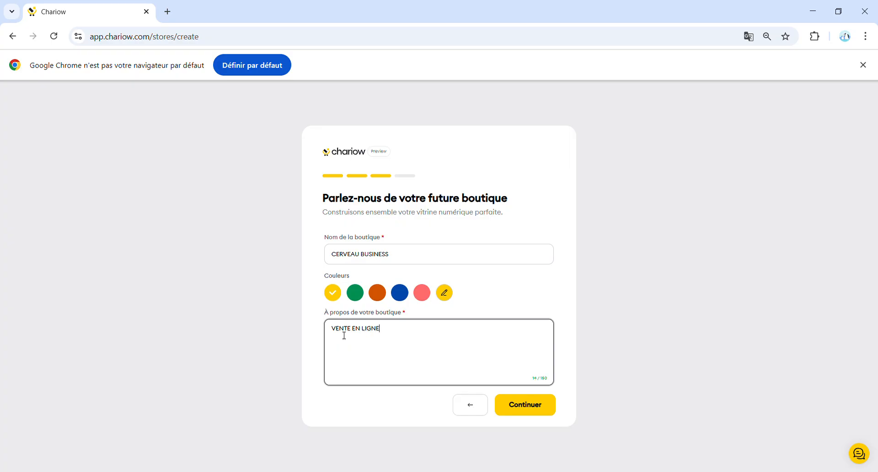
pyautogui.click(528, 409)
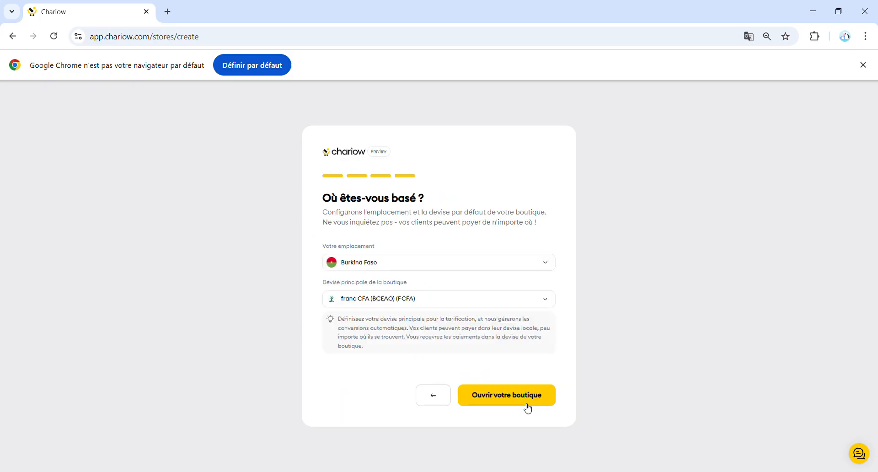
# Keep Burkina Faso as the location and franc CFA (BCEAO) as the main currency, and open the store.
pyautogui.click(384, 271)
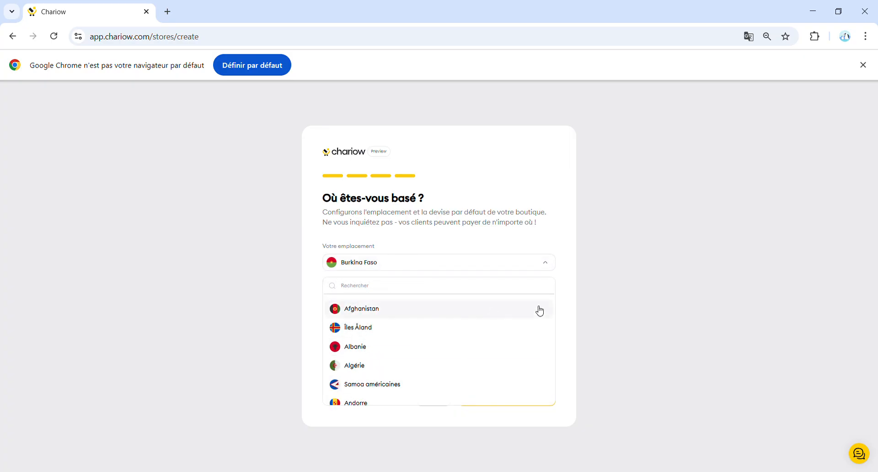
pyautogui.click(527, 266)
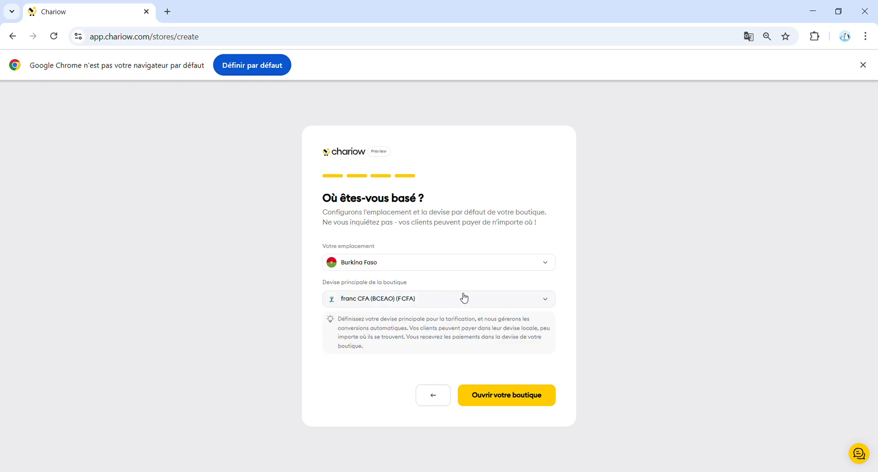
pyautogui.click(541, 304)
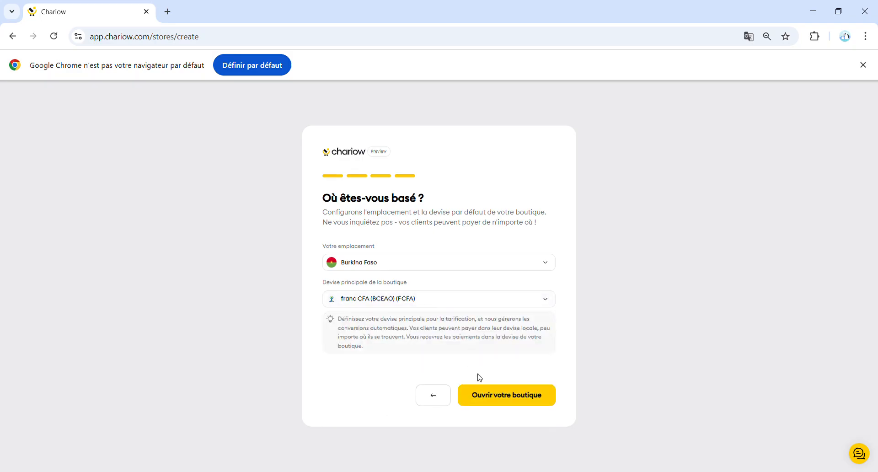
pyautogui.click(489, 400)
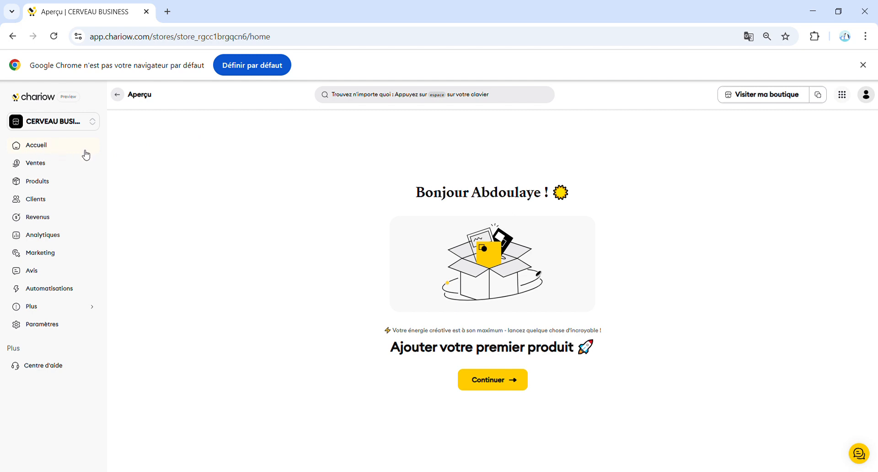
# Look through the store's sales, earnings and analytics sections, including the visit statistics.
pyautogui.click(44, 166)
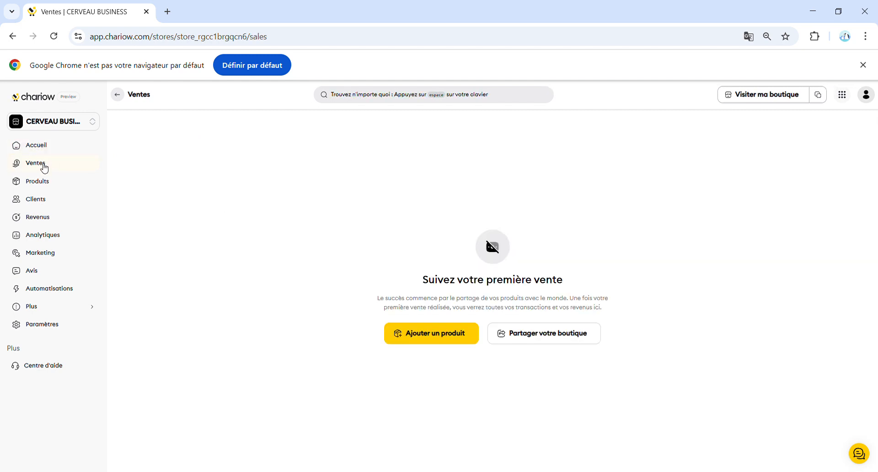
pyautogui.click(57, 172)
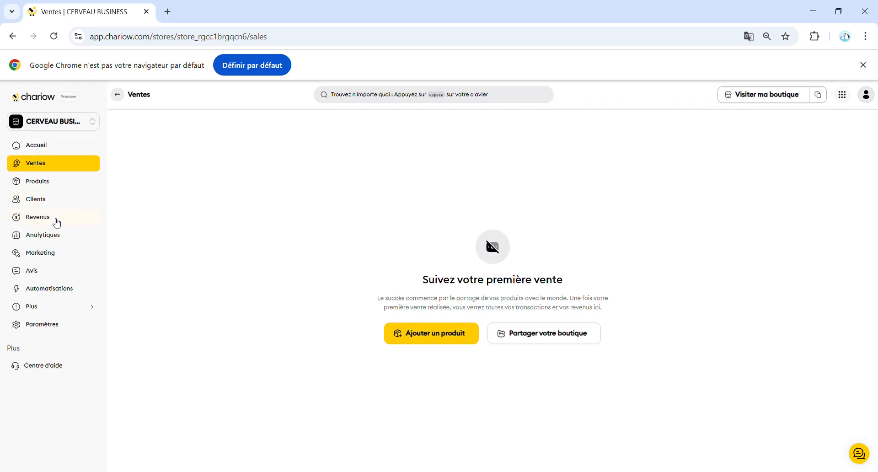
pyautogui.click(56, 223)
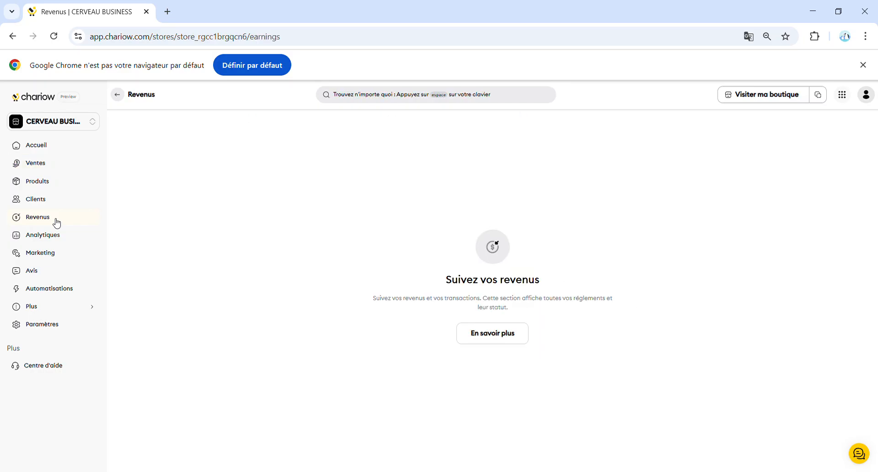
pyautogui.click(73, 235)
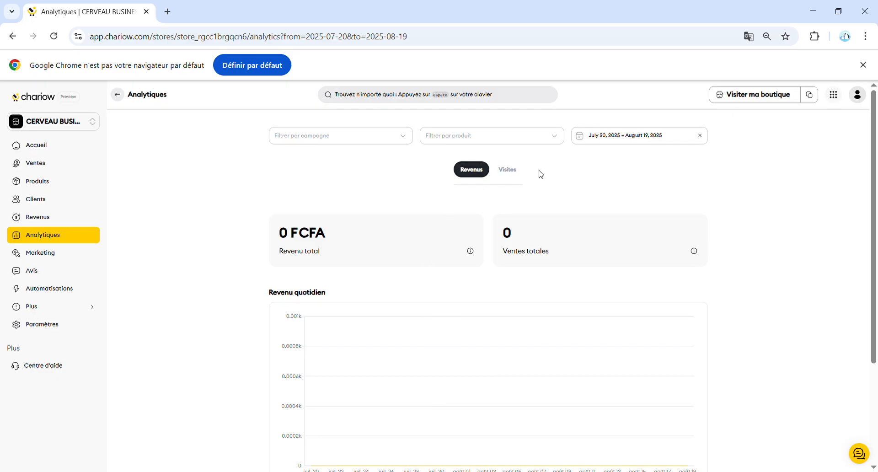
pyautogui.click(509, 171)
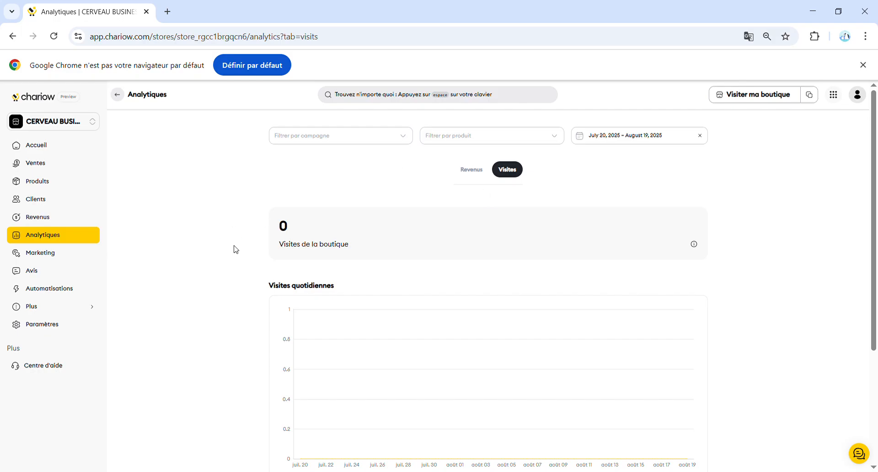
# Look through the marketing options and campaigns, customer reviews, automations and all store settings categories.
pyautogui.click(77, 257)
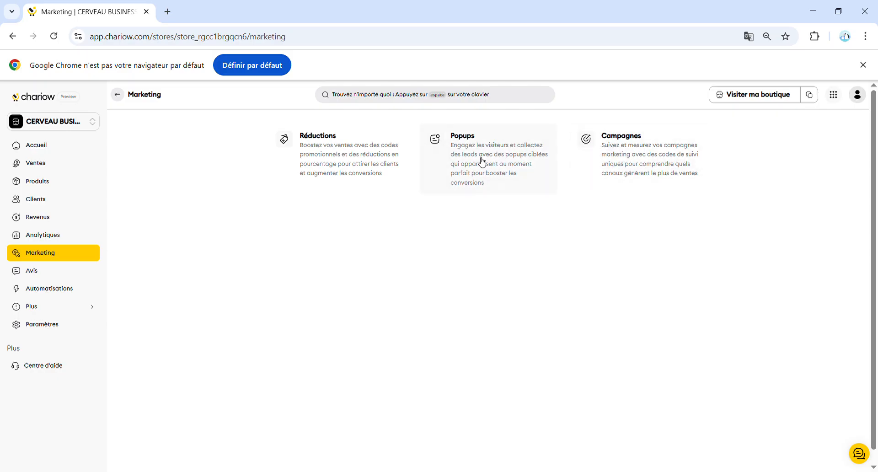
pyautogui.click(641, 165)
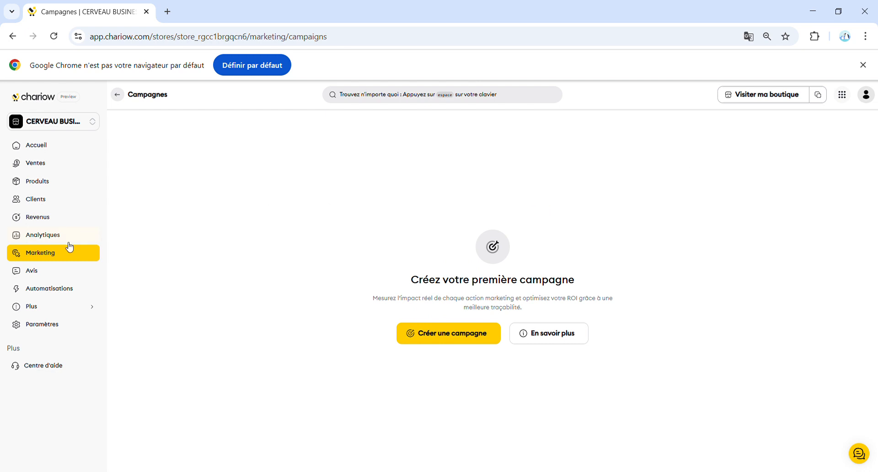
pyautogui.click(53, 274)
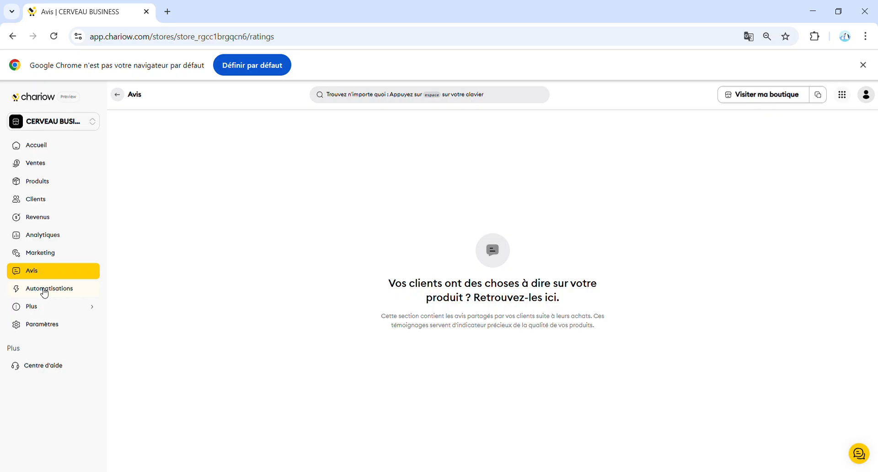
pyautogui.click(44, 291)
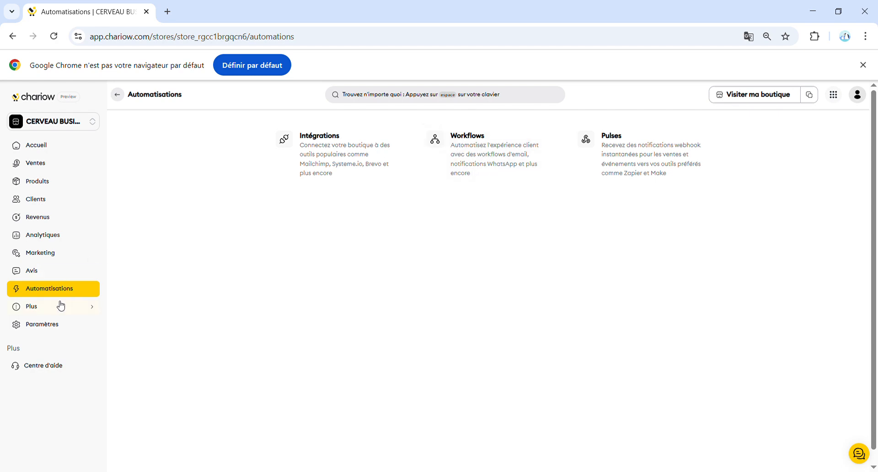
pyautogui.click(54, 326)
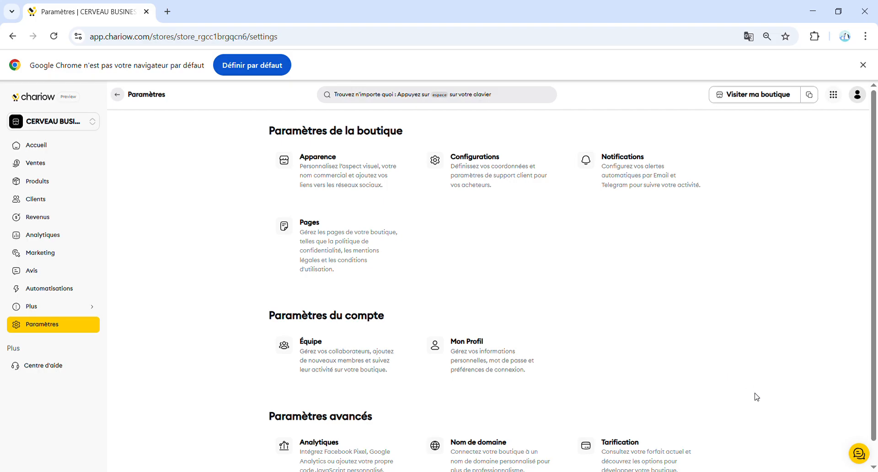
pyautogui.scroll(-1, 875, 458)
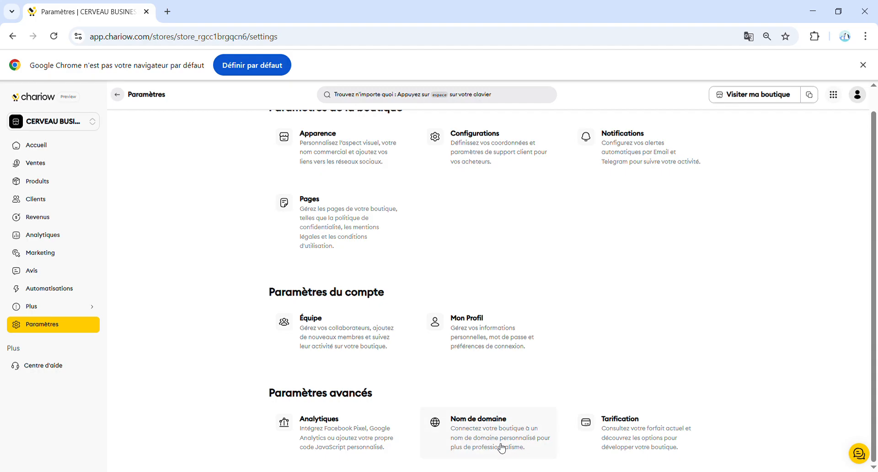
# Open the account profile from the store settings and review its personal information, security, identity and home pages.
pyautogui.click(467, 327)
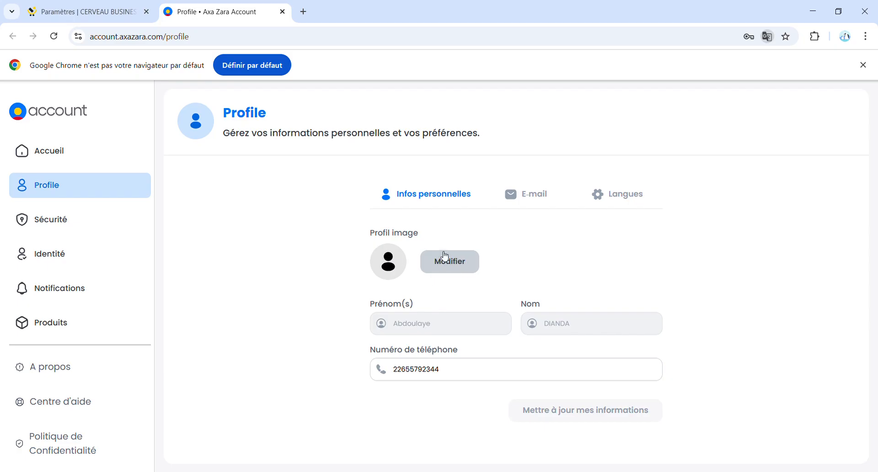
pyautogui.click(521, 194)
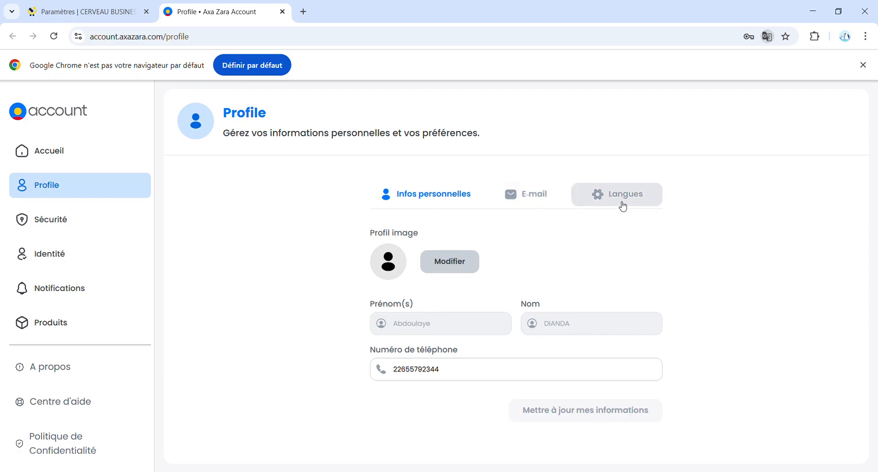
pyautogui.click(74, 234)
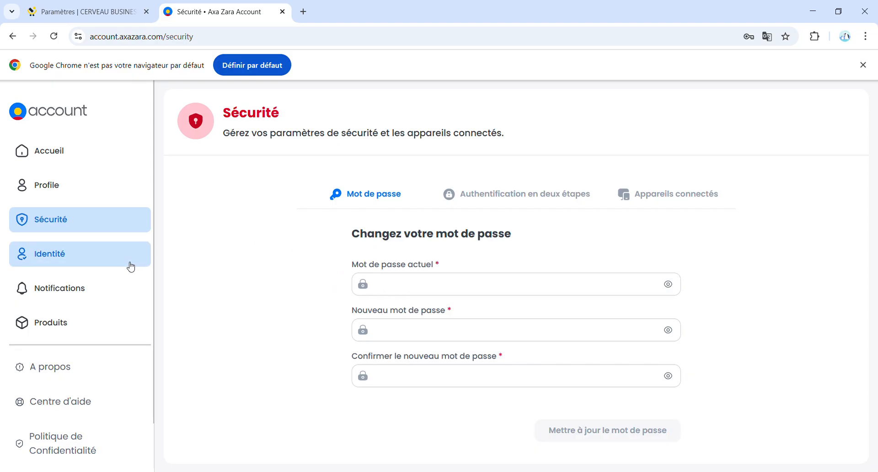
pyautogui.click(90, 257)
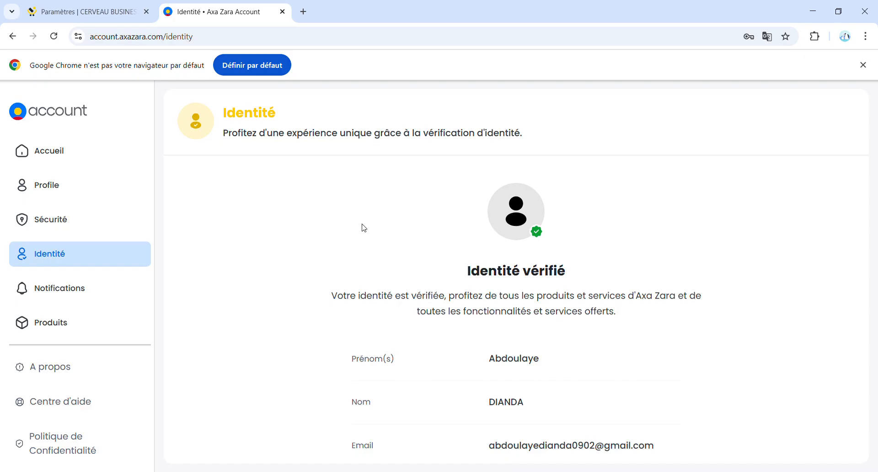
pyautogui.click(59, 148)
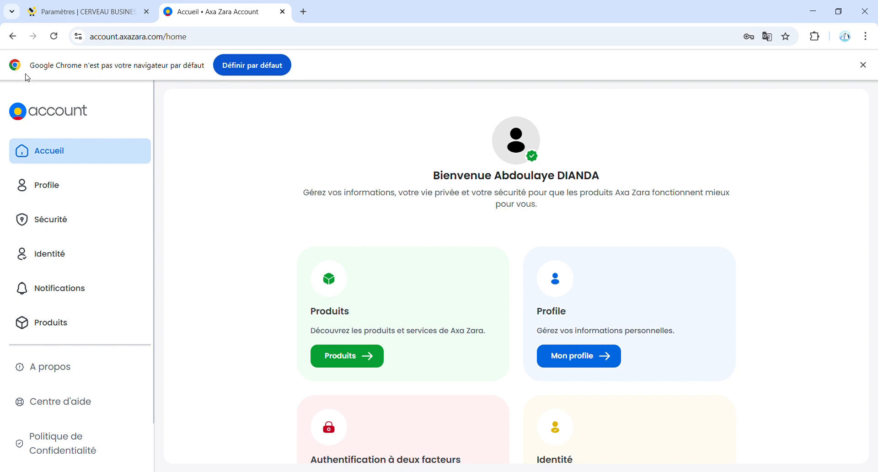
# Return to the Chariow store and start a new downloadable product named "3 LIVRES".
pyautogui.click(46, 4)
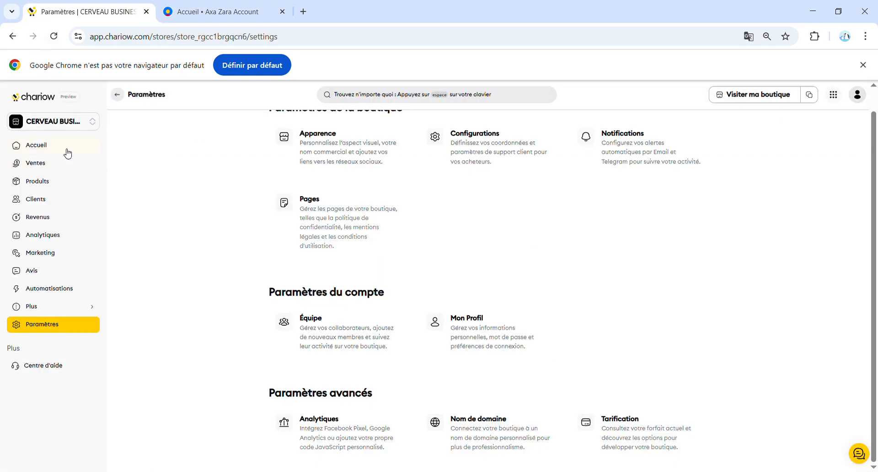
pyautogui.click(64, 181)
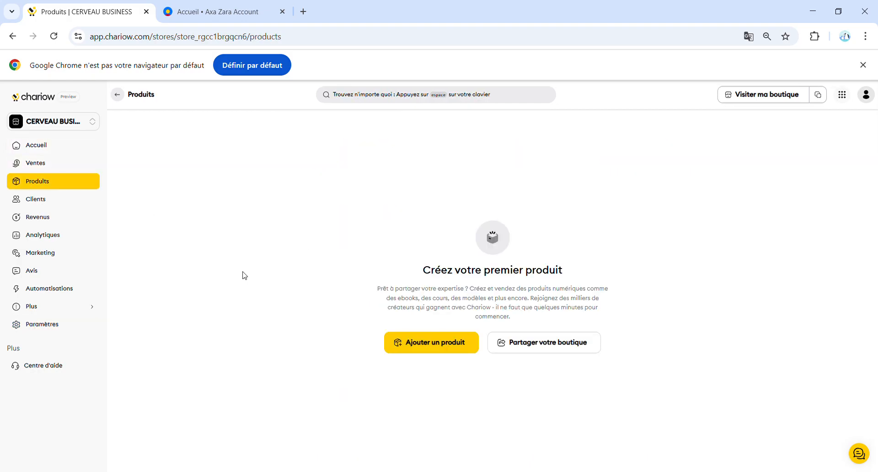
pyautogui.click(424, 346)
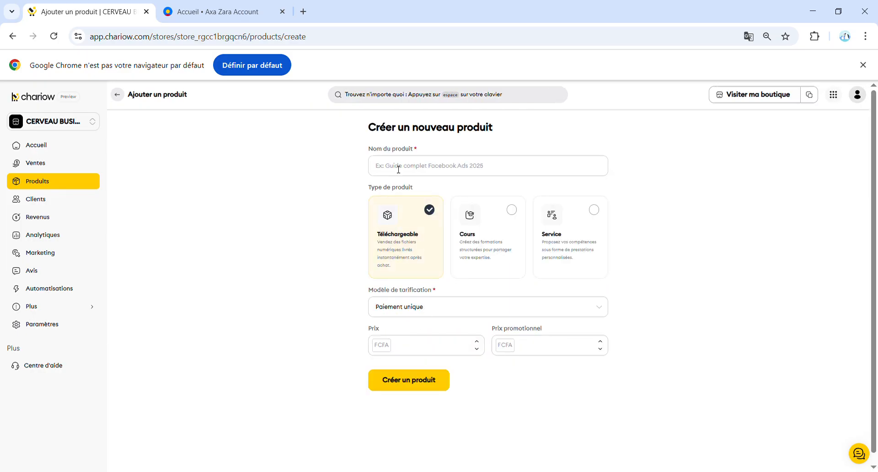
pyautogui.click(398, 165)
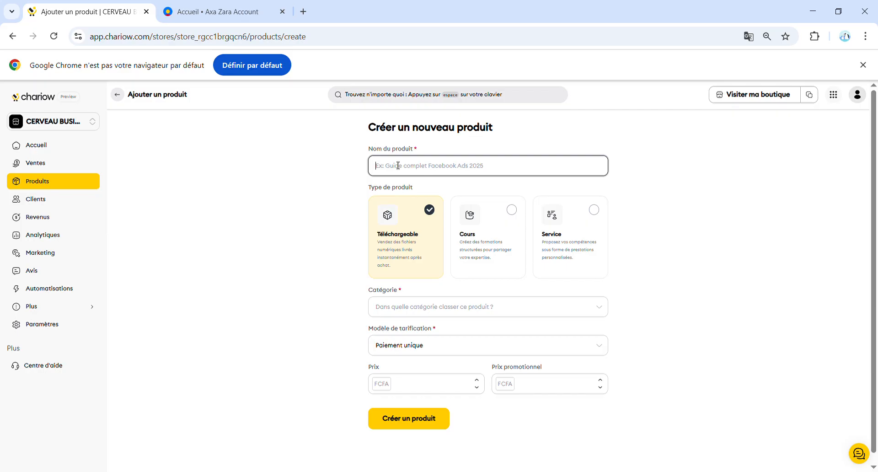
pyautogui.write('3 LIVRES')
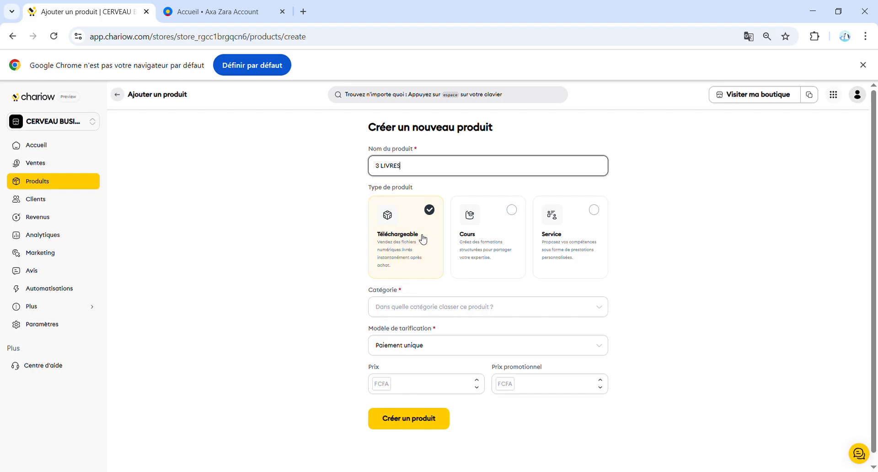
# Set the category to Développement Personnel, the price to 5000 FCFA and the promotional price to 2000 FCFA, and create the product.
pyautogui.click(417, 308)
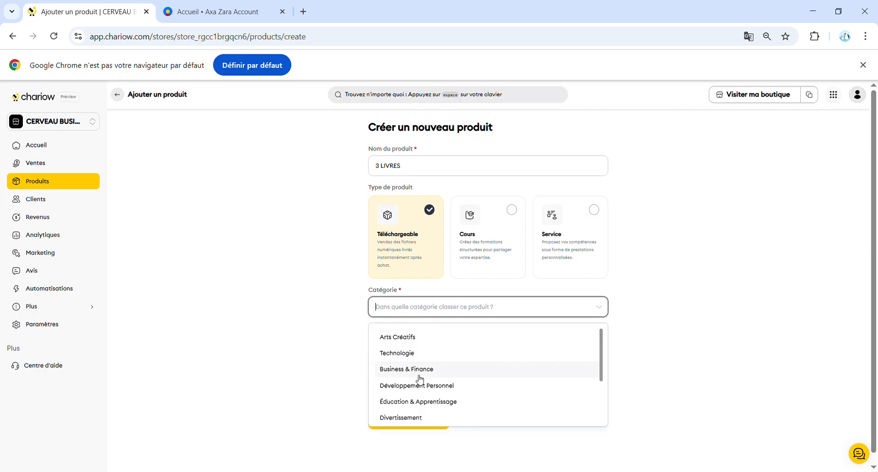
pyautogui.click(443, 389)
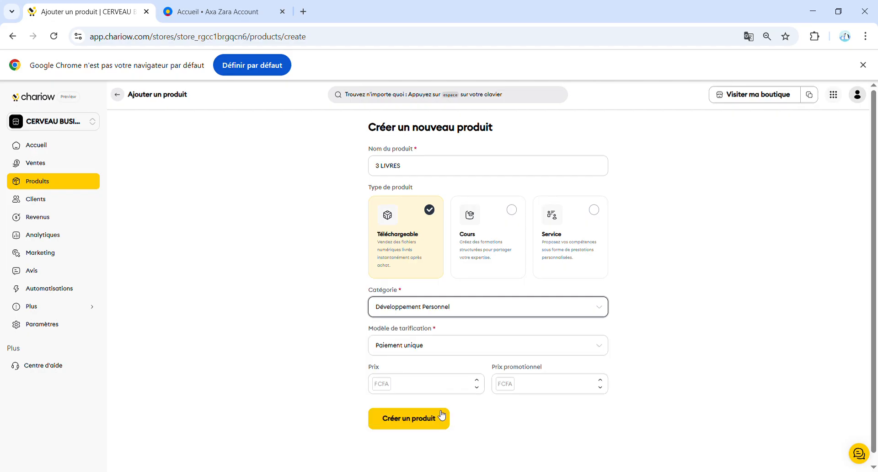
pyautogui.click(435, 387)
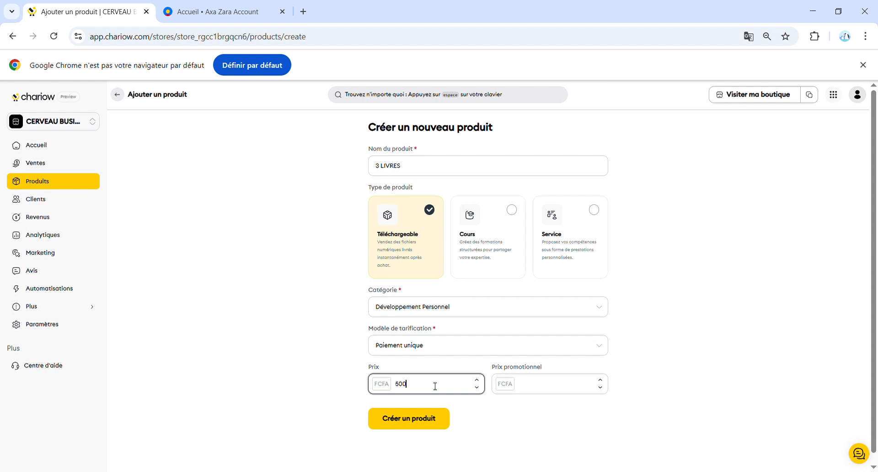
pyautogui.click(529, 387)
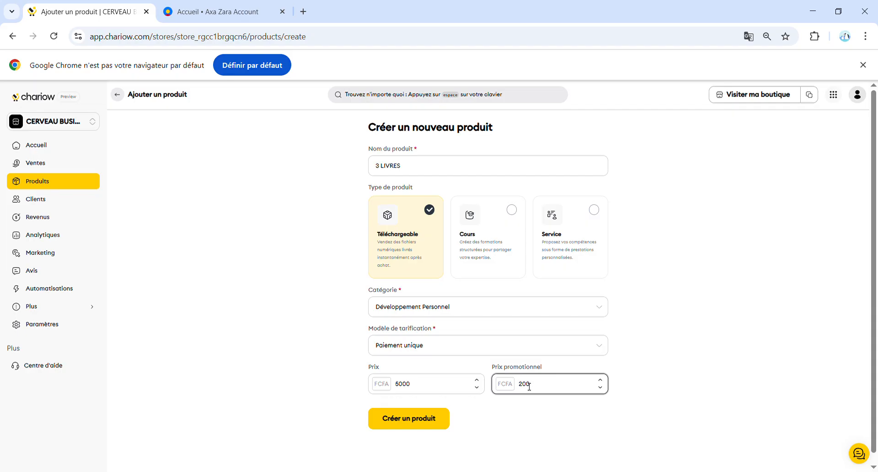
pyautogui.click(412, 420)
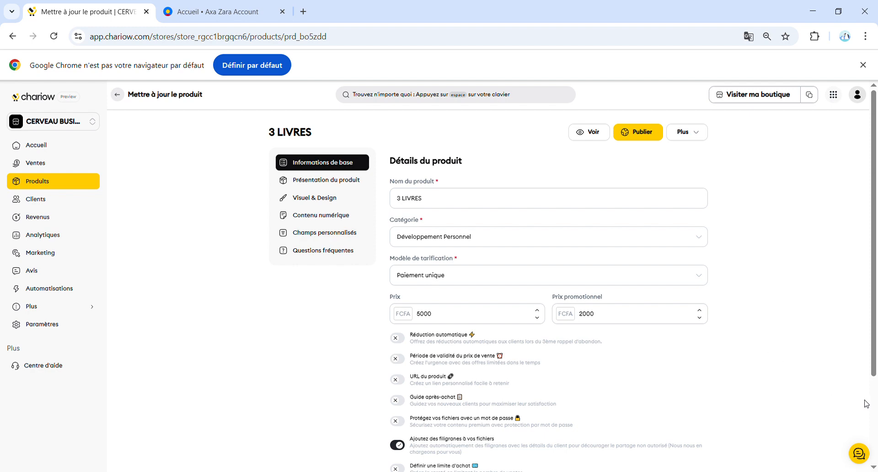
# Enable the sale price validity period from 2025-08-19 to 2025-08-21 and save the product's basic information.
pyautogui.scroll(-3, 874, 404)
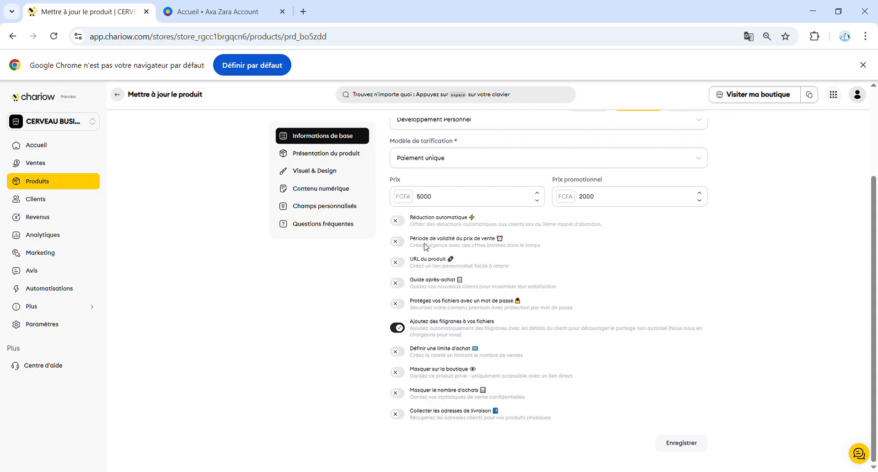
pyautogui.click(399, 242)
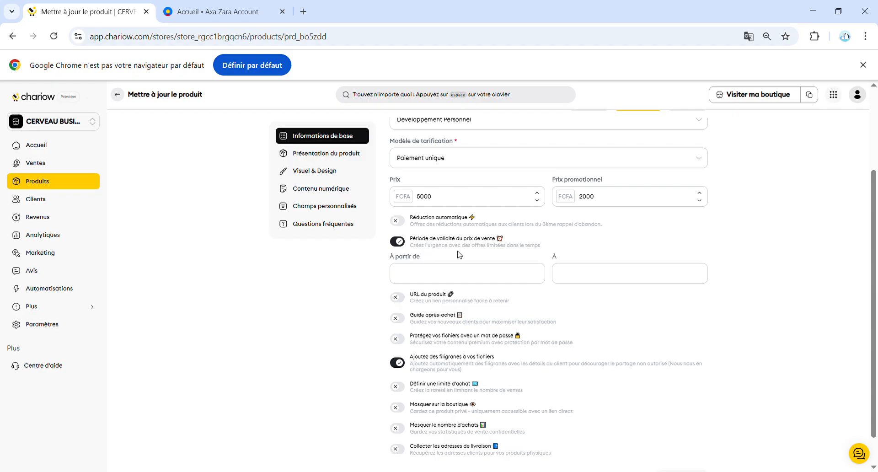
pyautogui.click(465, 275)
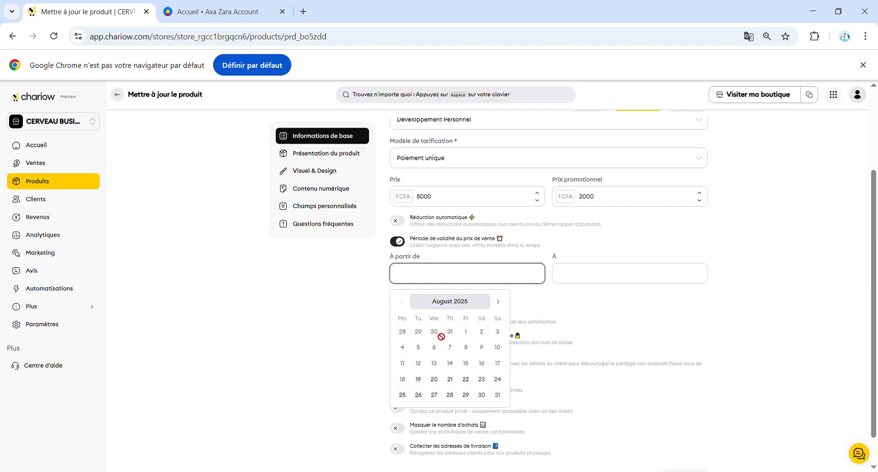
pyautogui.click(418, 379)
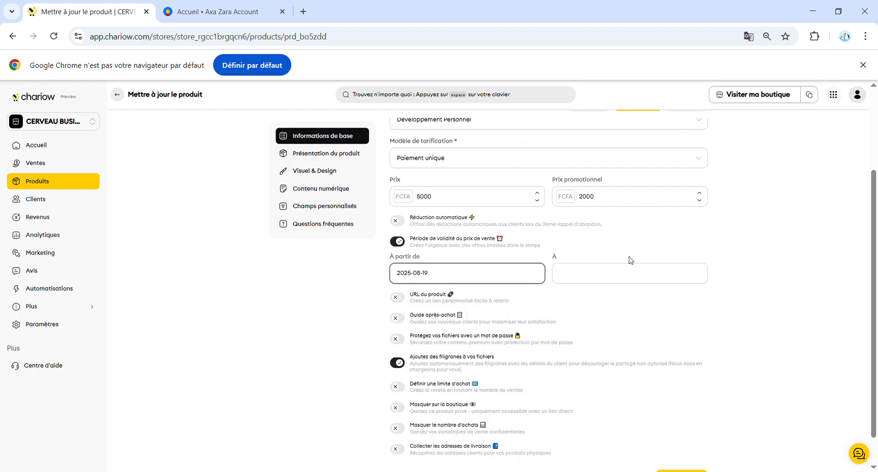
pyautogui.click(617, 273)
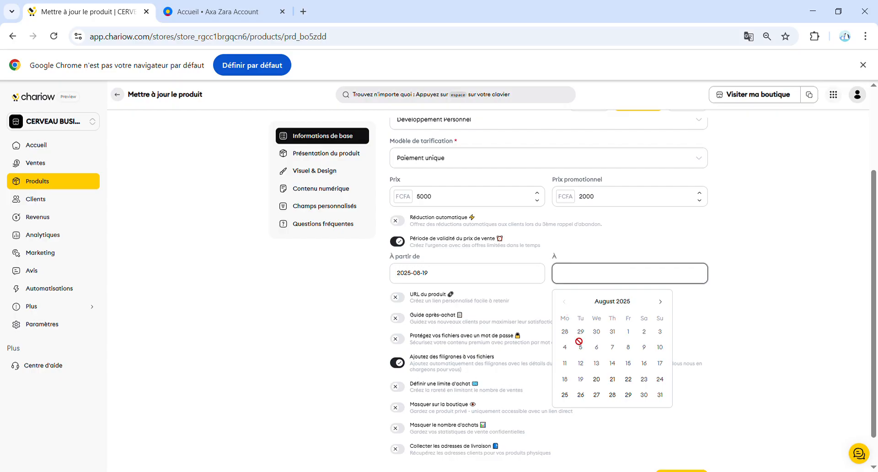
pyautogui.click(613, 378)
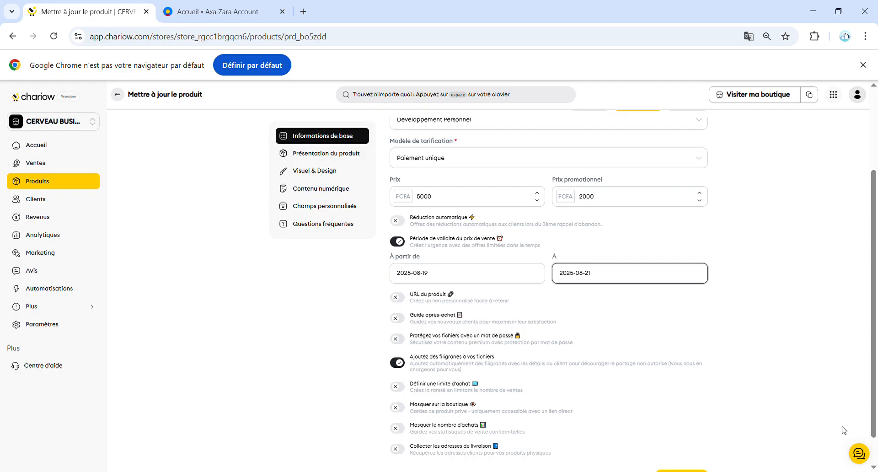
pyautogui.scroll(-1, 875, 450)
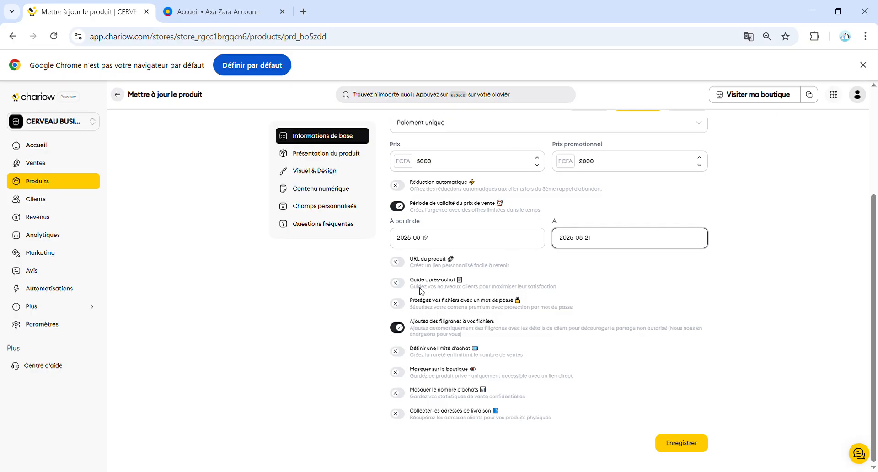
pyautogui.click(674, 452)
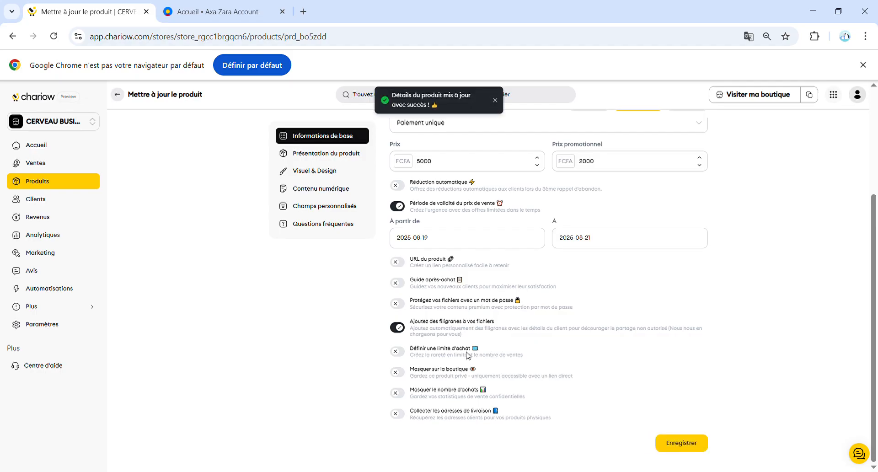
# Paste the prepared text presenting the three books into the description in the product presentation section.
pyautogui.click(322, 155)
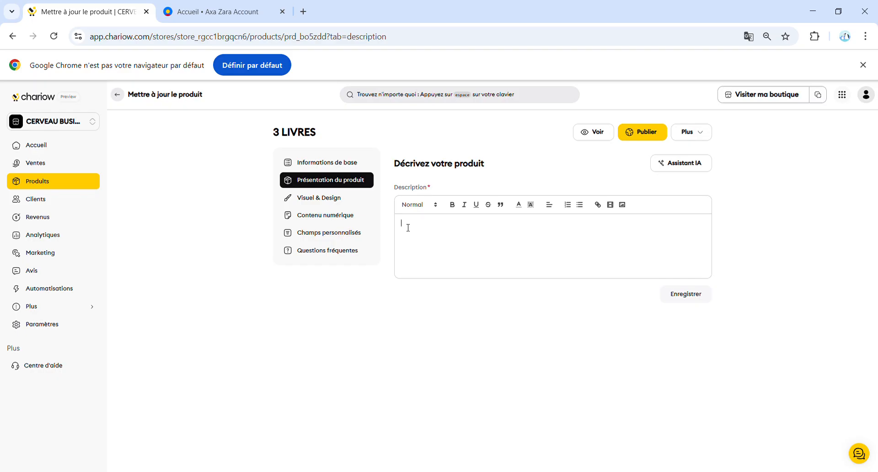
pyautogui.write('V')
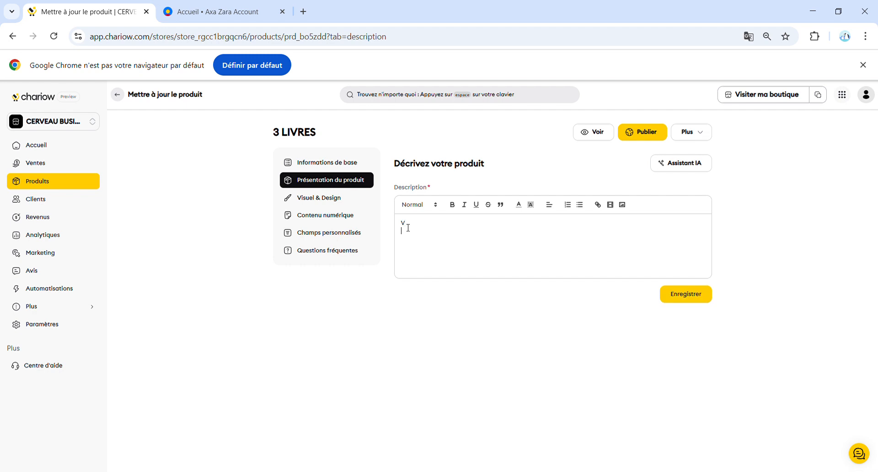
pyautogui.press('BackSpace')
pyautogui.write('VVV')
pyautogui.press('BackSpace')
pyautogui.press('BackSpace')
pyautogui.press('BackSpace')
pyautogui.hotkey('ctrl', 'v')
pyautogui.write('V')
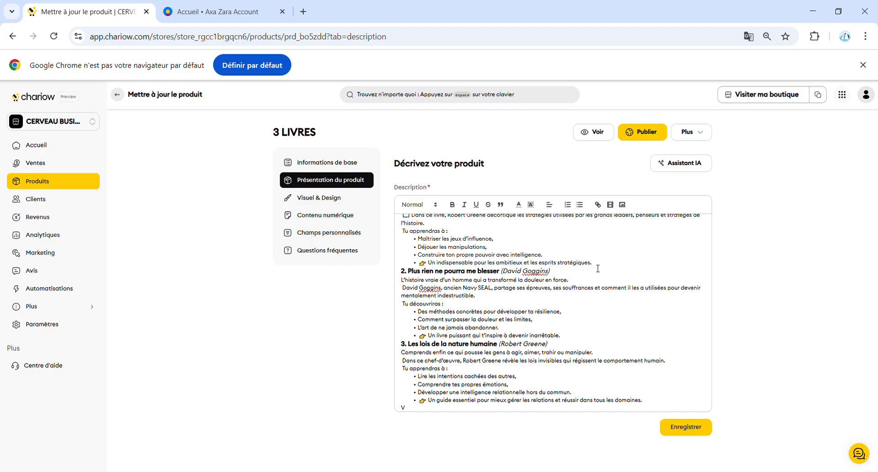
# Add blank lines at the end of the description and between the second and third book sections.
pyautogui.press('Return')
pyautogui.press('Return')
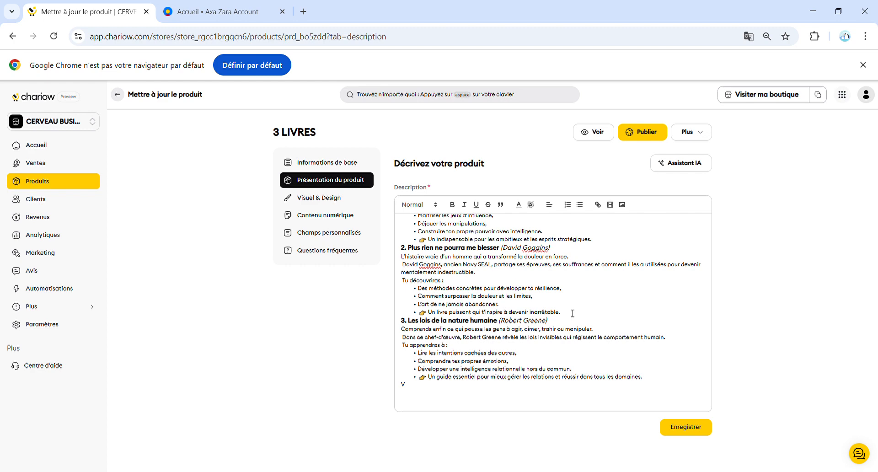
pyautogui.press('Return')
pyautogui.press('Return')
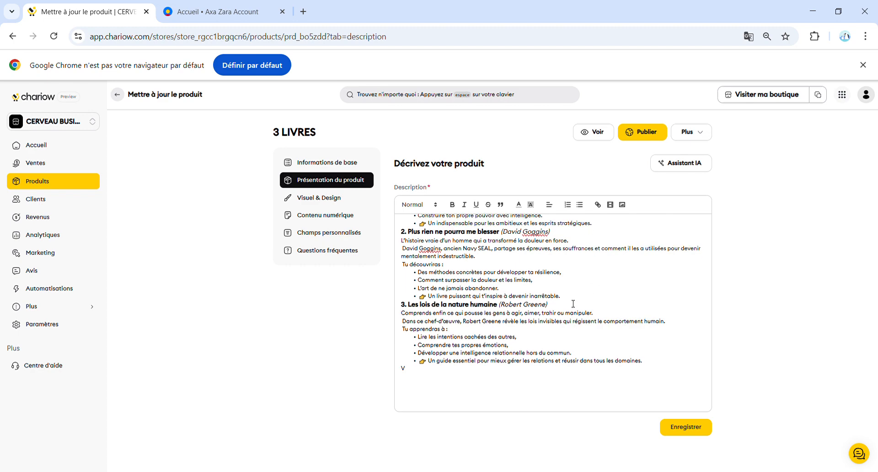
pyautogui.press('Return')
pyautogui.press('Return')
pyautogui.press('Return')
pyautogui.press('Return')
pyautogui.press('Return')
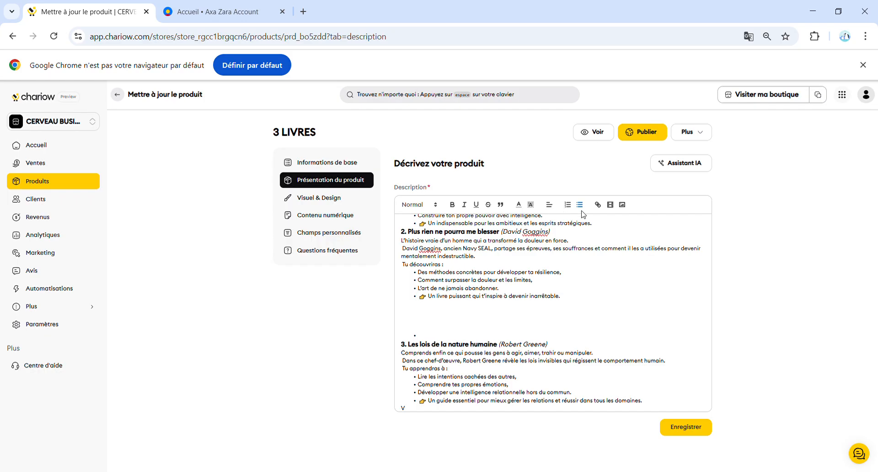
# Try to upload an image into the space before the third book, close the image picker and save the description.
pyautogui.click(623, 205)
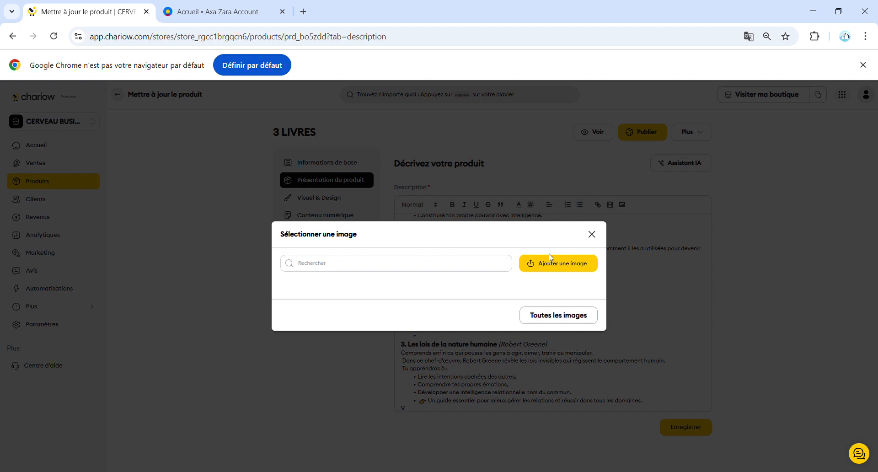
pyautogui.click(568, 268)
pyautogui.doubleClick(319, 124)
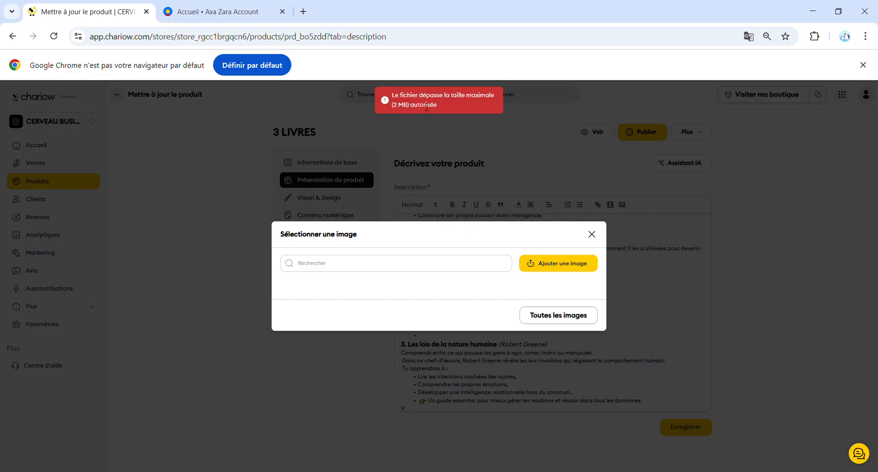
pyautogui.click(592, 235)
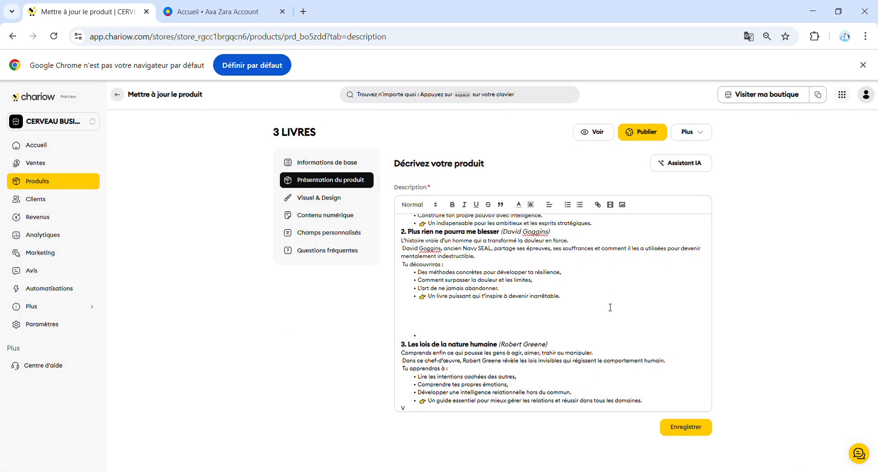
pyautogui.click(684, 430)
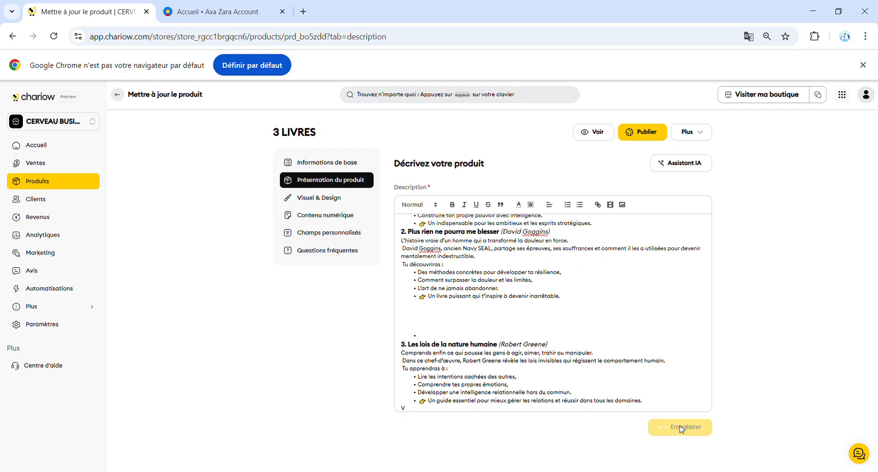
# Look through the product's thumbnail and banner options, digital file upload, custom fields and frequently asked questions.
pyautogui.click(307, 198)
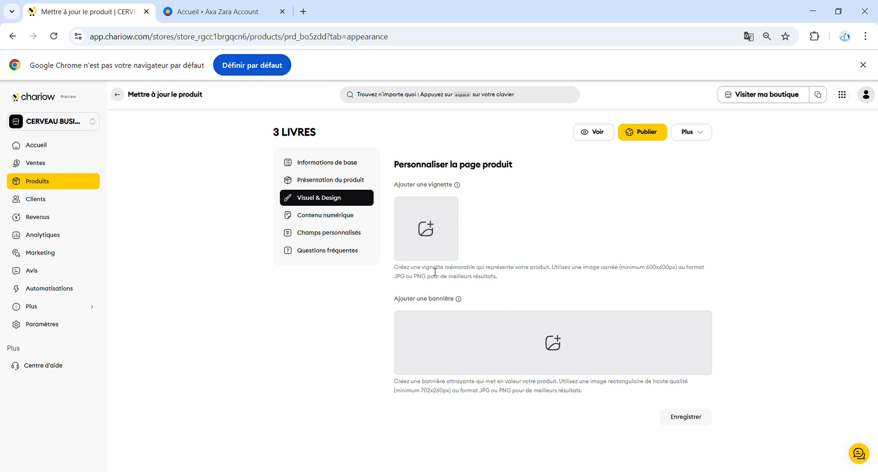
pyautogui.click(425, 235)
pyautogui.click(325, 221)
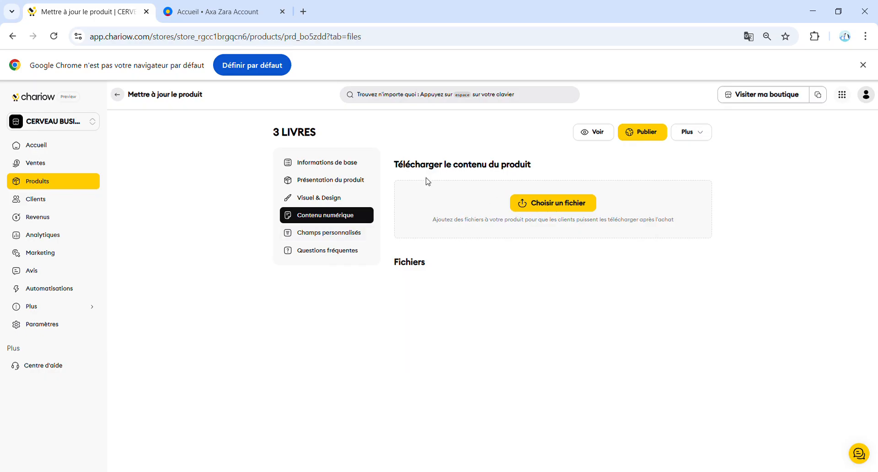
pyautogui.click(545, 207)
pyautogui.click(425, 12)
pyautogui.click(351, 231)
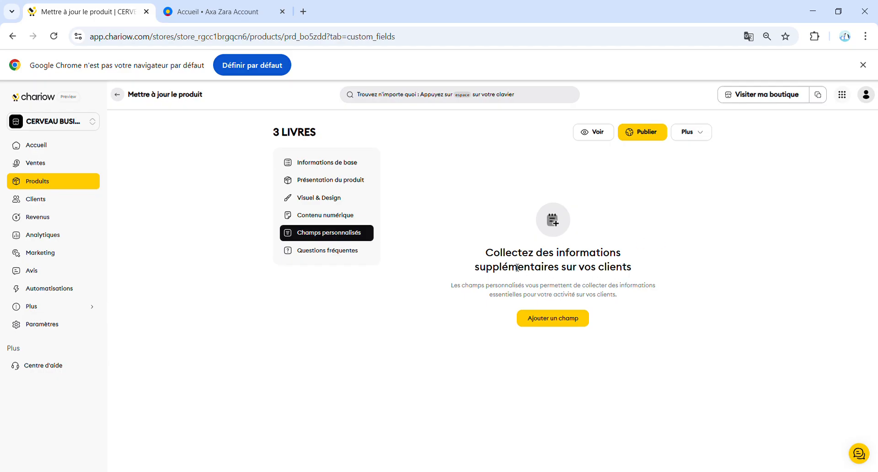
pyautogui.click(340, 260)
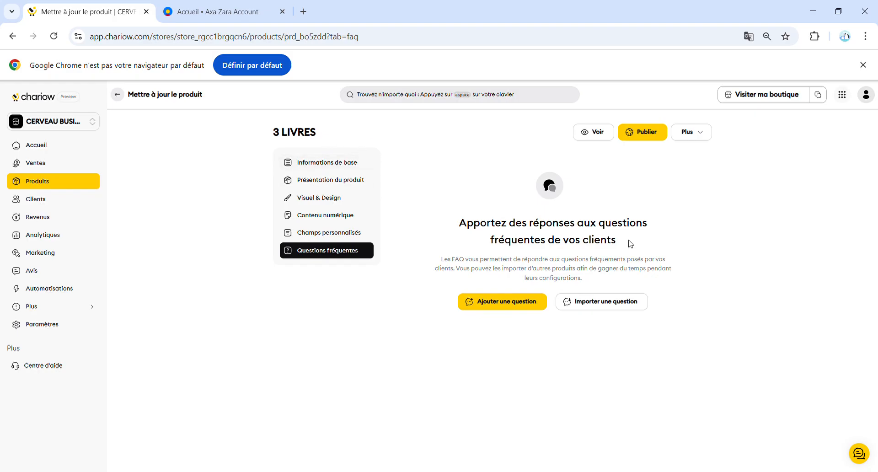
# Try to publish the 3 LIVRES product and open its customer-facing page for preview.
pyautogui.click(647, 133)
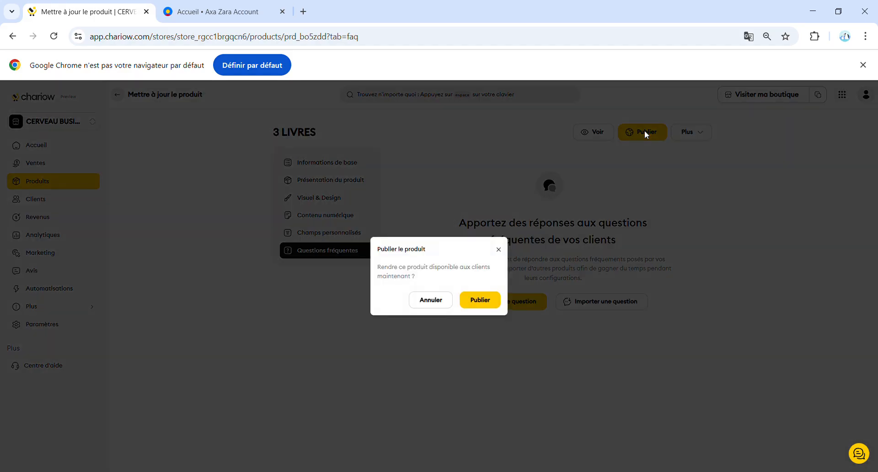
pyautogui.click(482, 300)
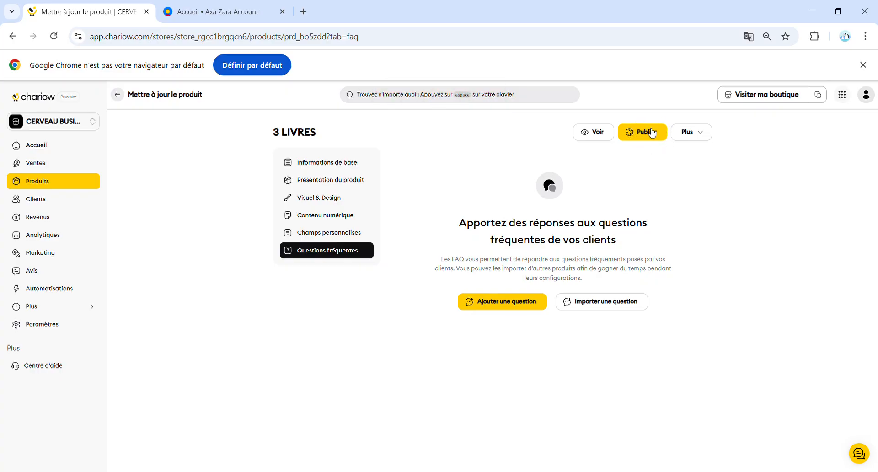
pyautogui.click(599, 133)
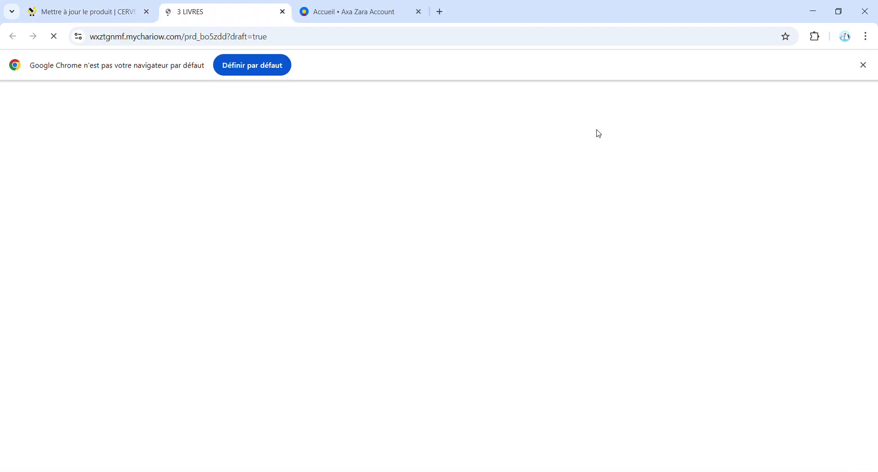